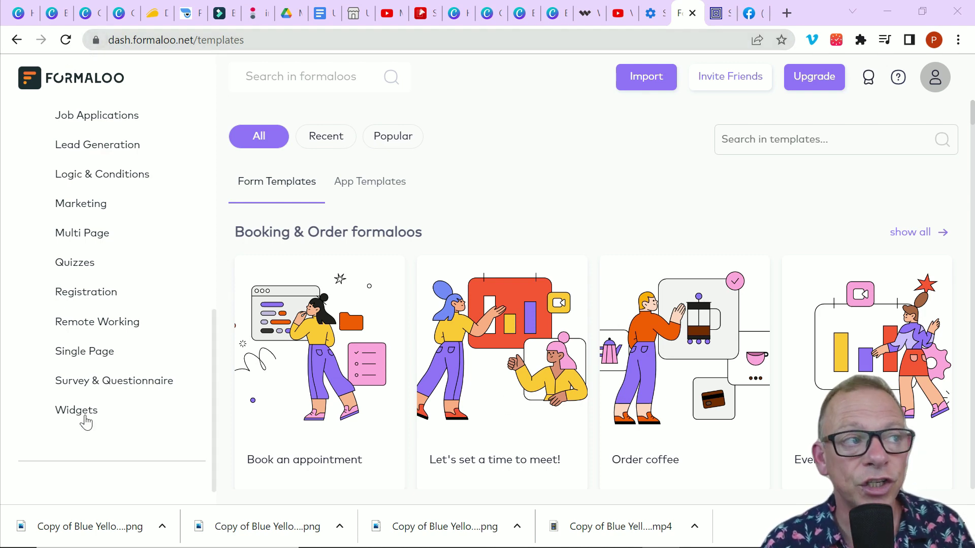
Step: Filter the template gallery to Job Applications, showing Work with us and Teacher Application templates
click(94, 116)
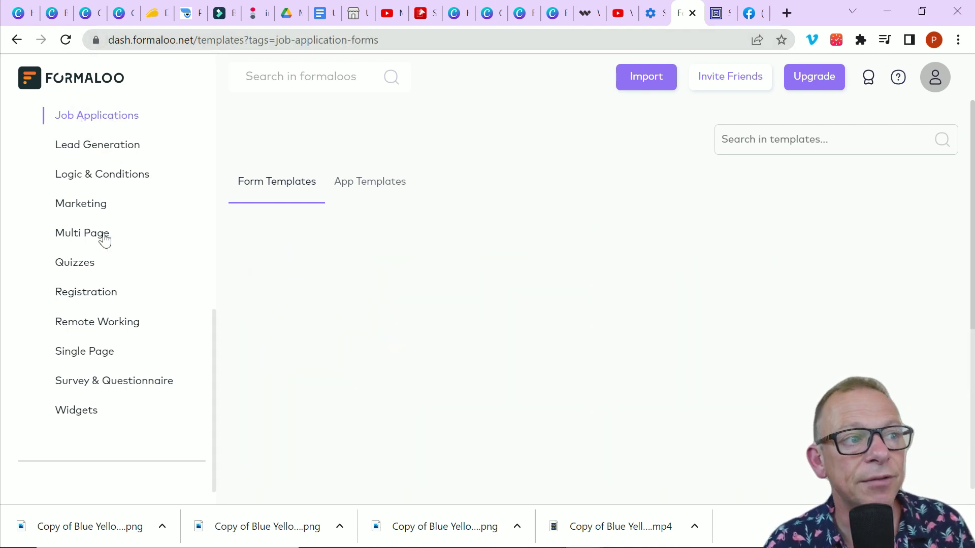
Step: Browse the Marketing, Quizzes, Multi Page, Registration, Survey and Widgets categories, finishing on Lead Generation
click(96, 147)
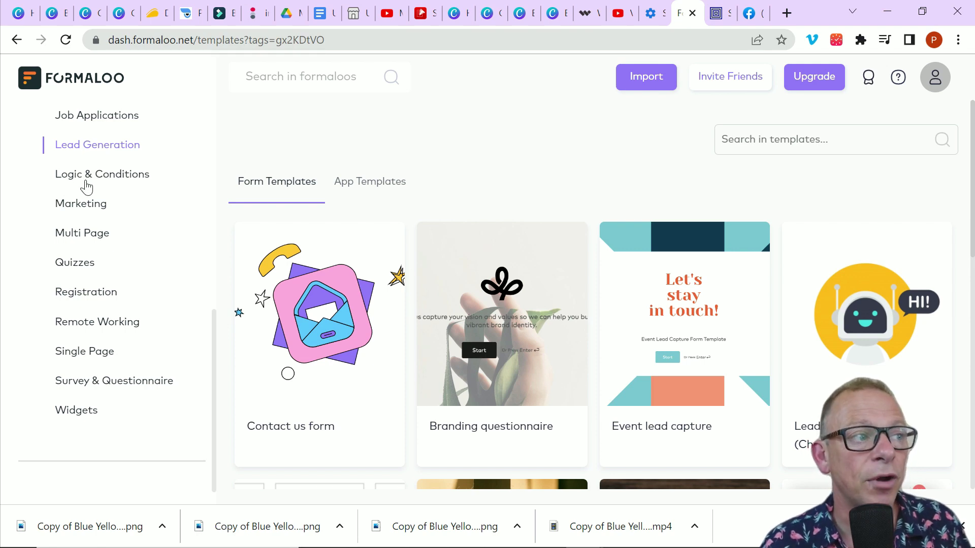
click(100, 206)
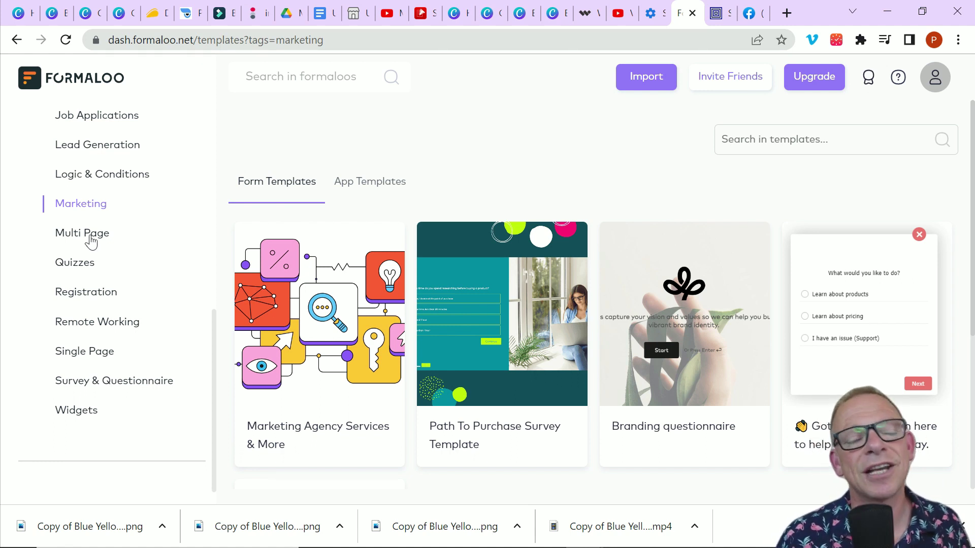
click(78, 262)
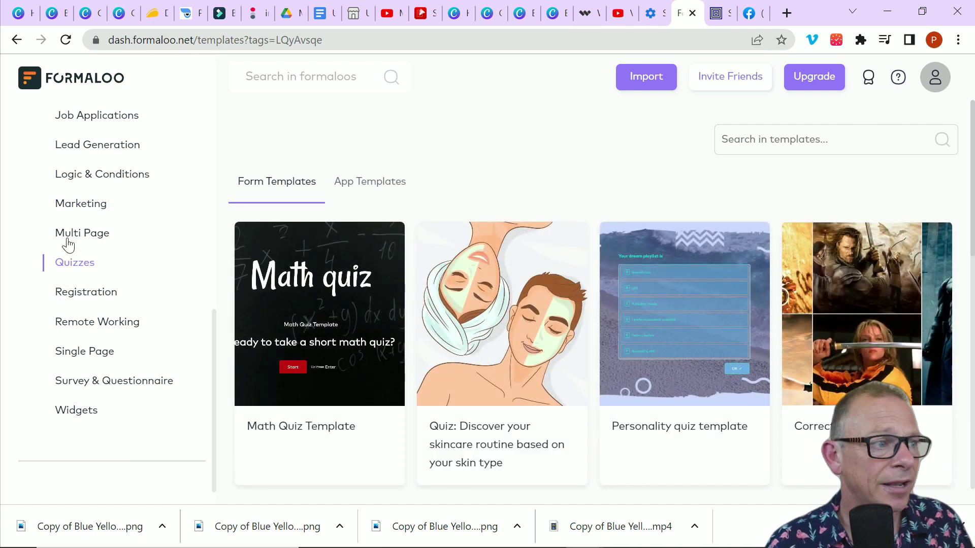
click(84, 234)
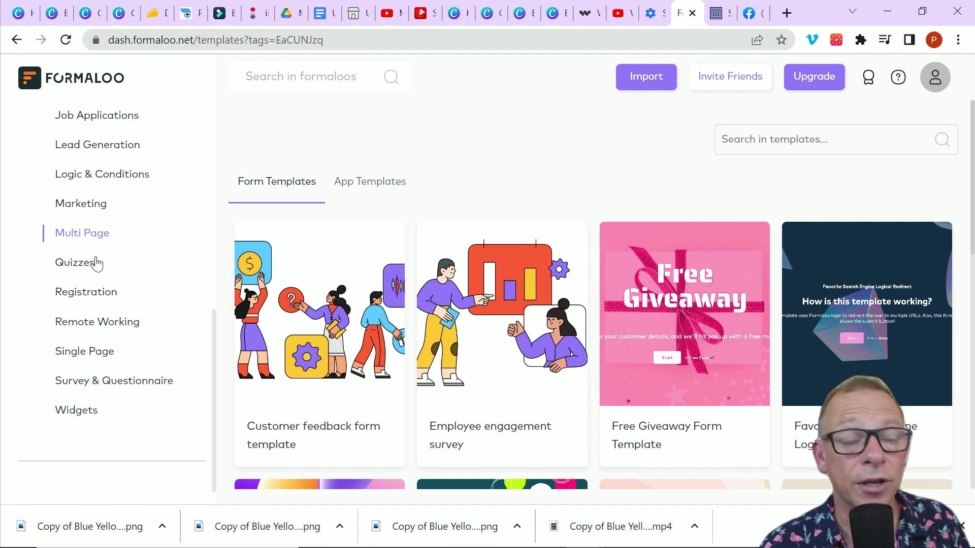
click(92, 294)
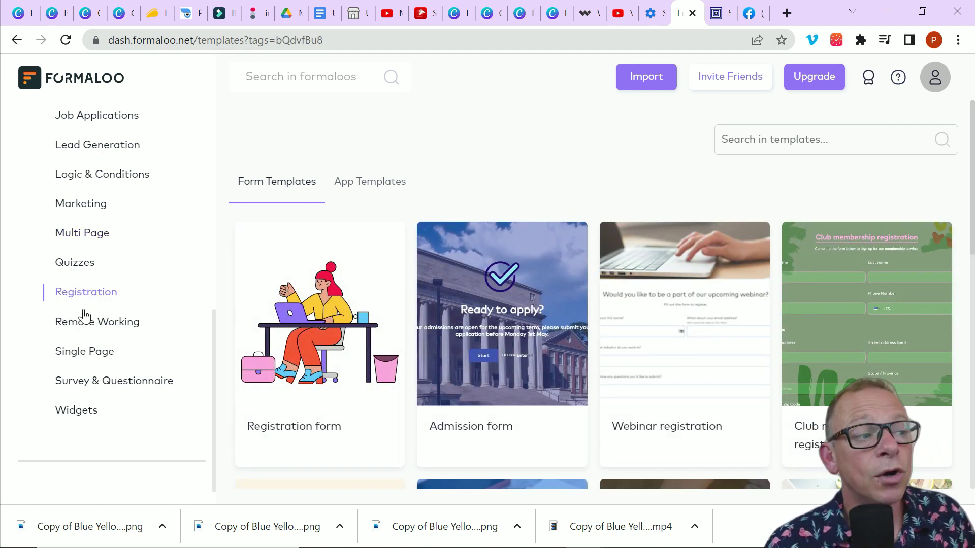
click(105, 357)
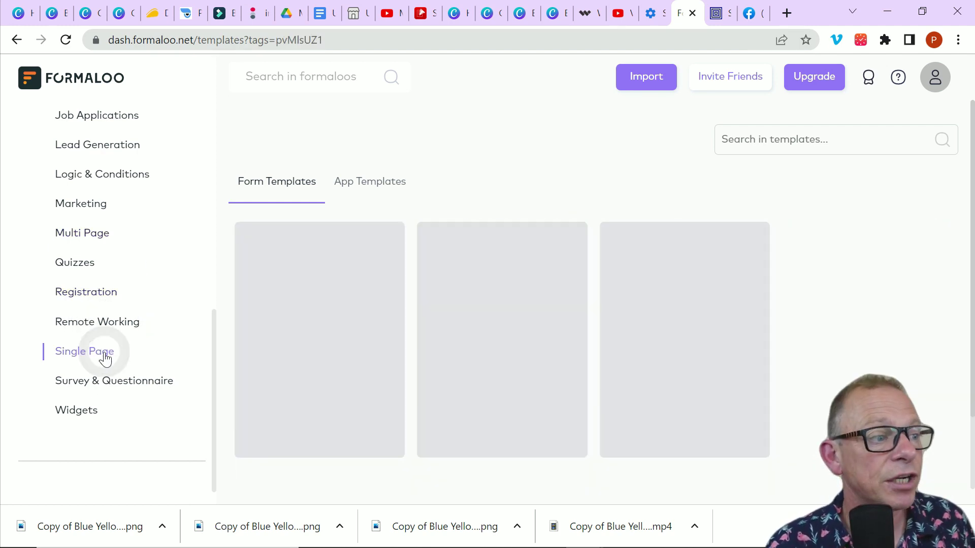
click(118, 381)
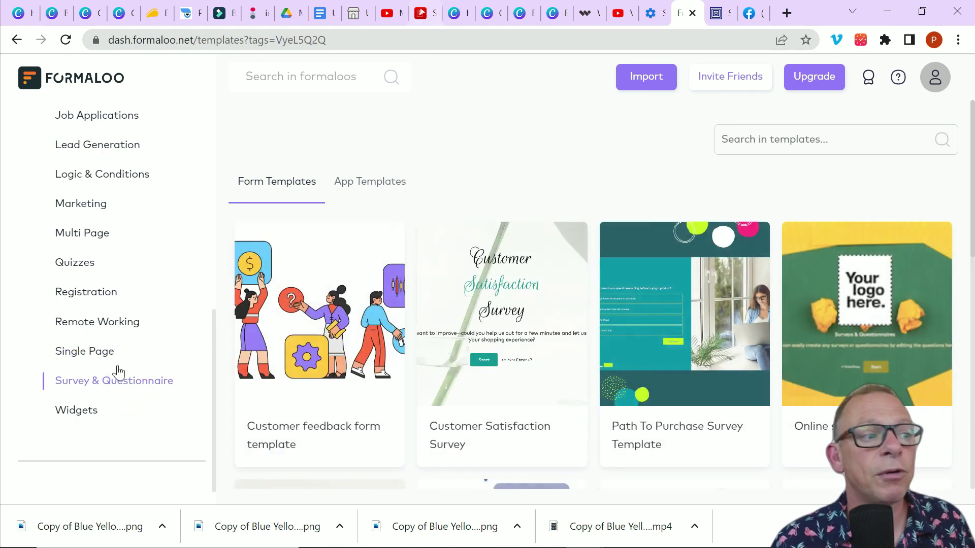
click(89, 409)
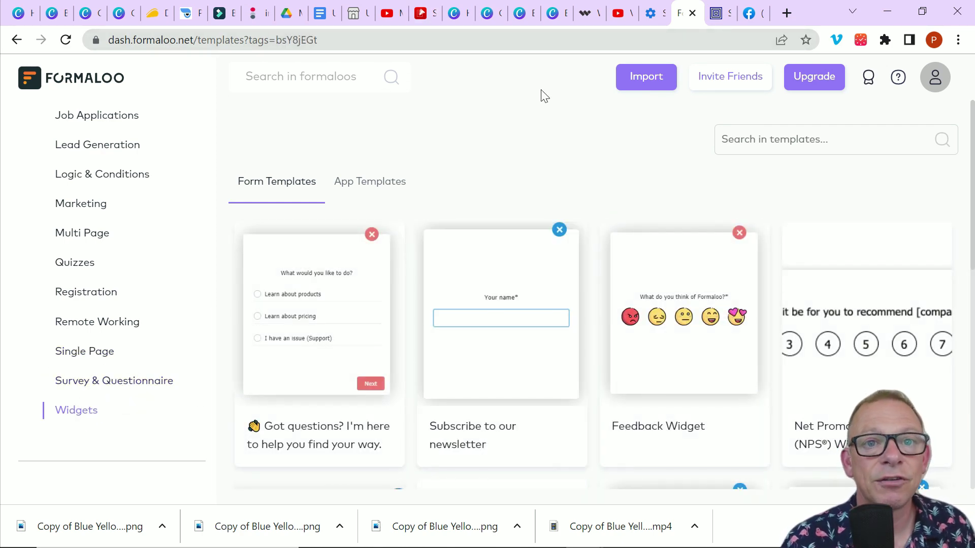
click(62, 115)
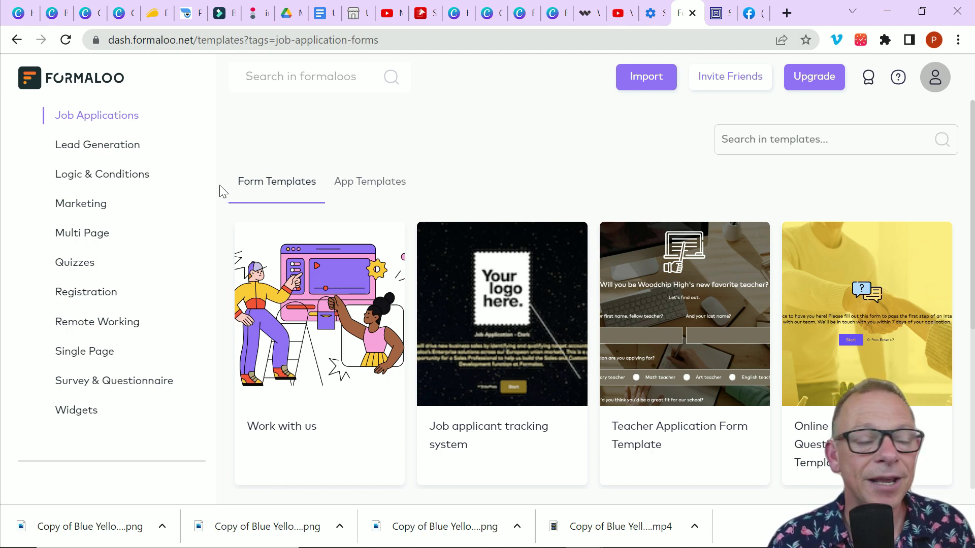
click(106, 144)
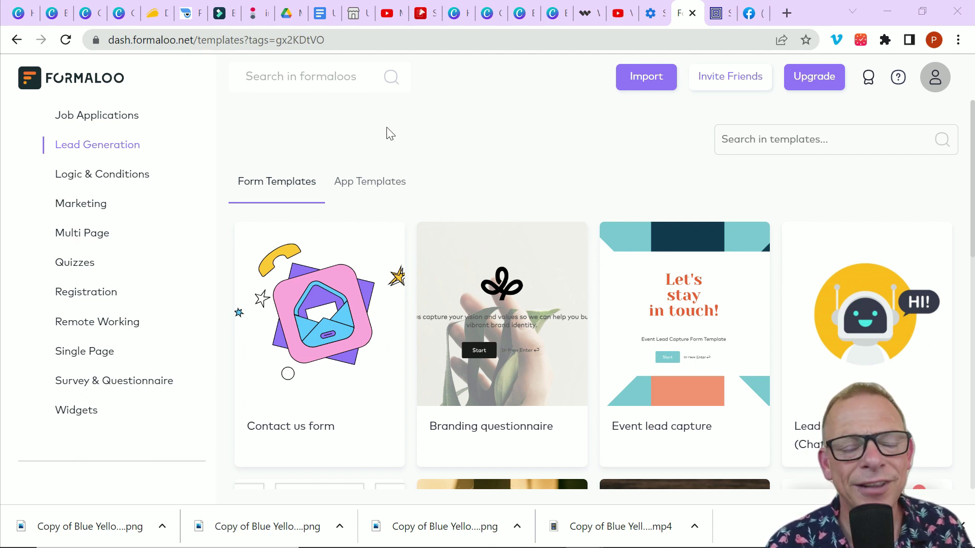
Step: Make an editable copy of the Contact us form from the Lead Generation templates
scroll(553, 210, down, 10)
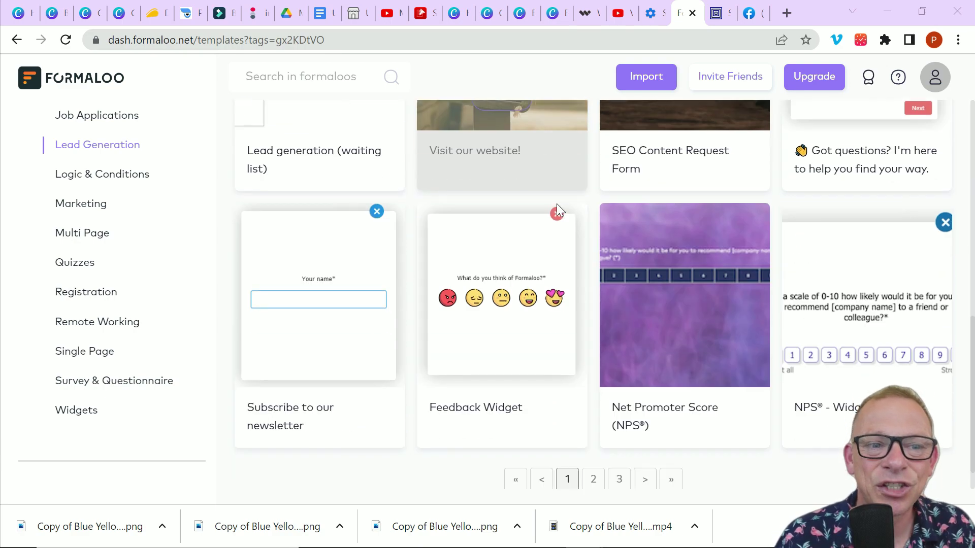
scroll(550, 206, up, 10)
scroll(550, 205, down, 4)
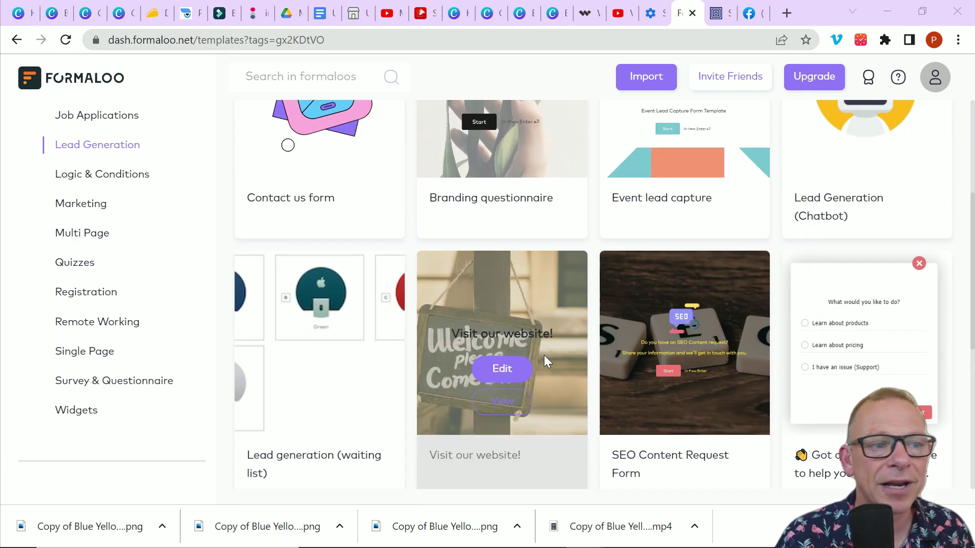
scroll(731, 218, up, 5)
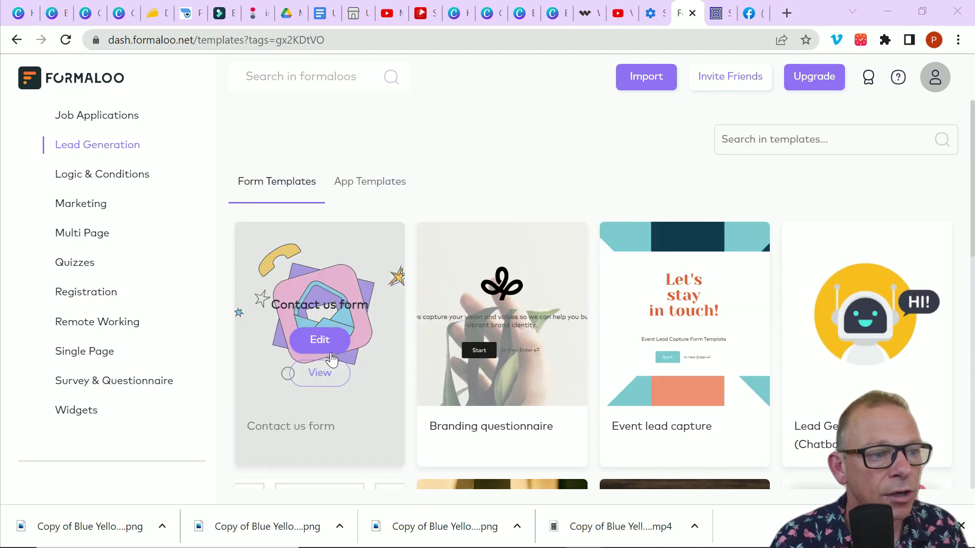
scroll(571, 201, down, 4)
mouse_move(679, 153)
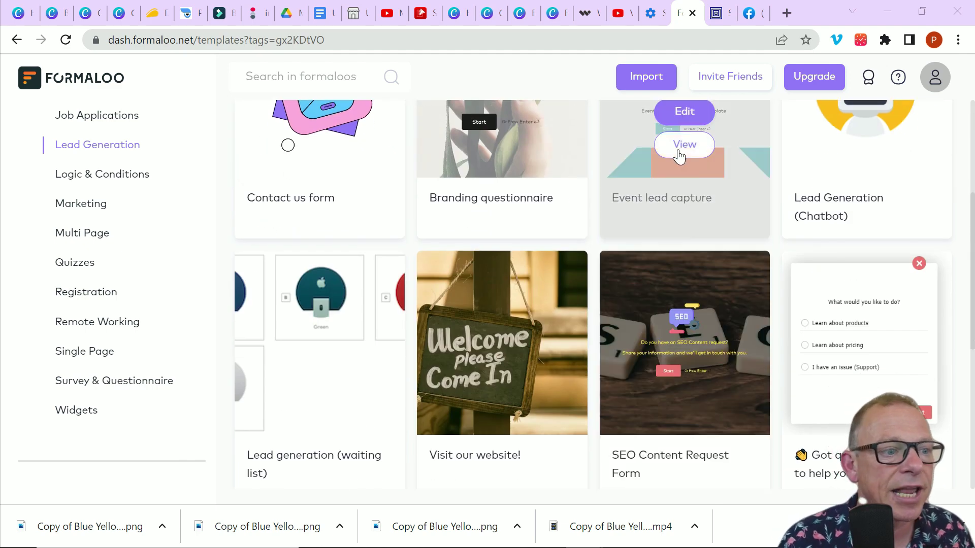
scroll(679, 153, up, 3)
mouse_move(330, 203)
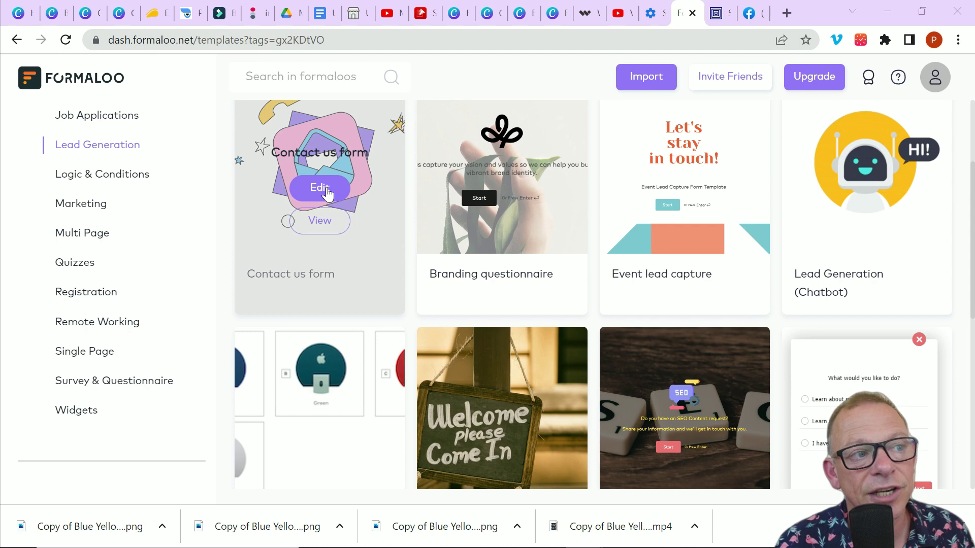
click(327, 192)
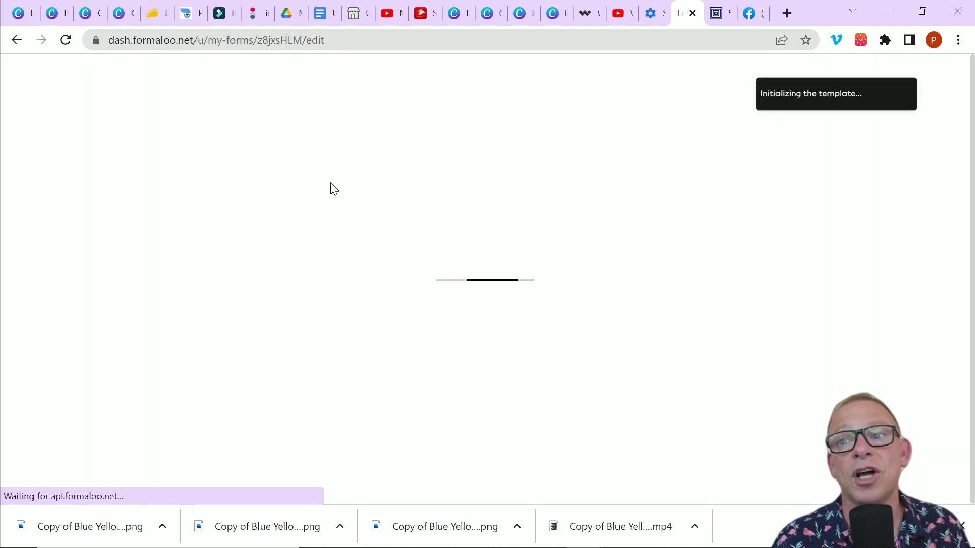
Step: Review the Contact us form - Copy fields, then show its Design settings
scroll(528, 249, down, 9)
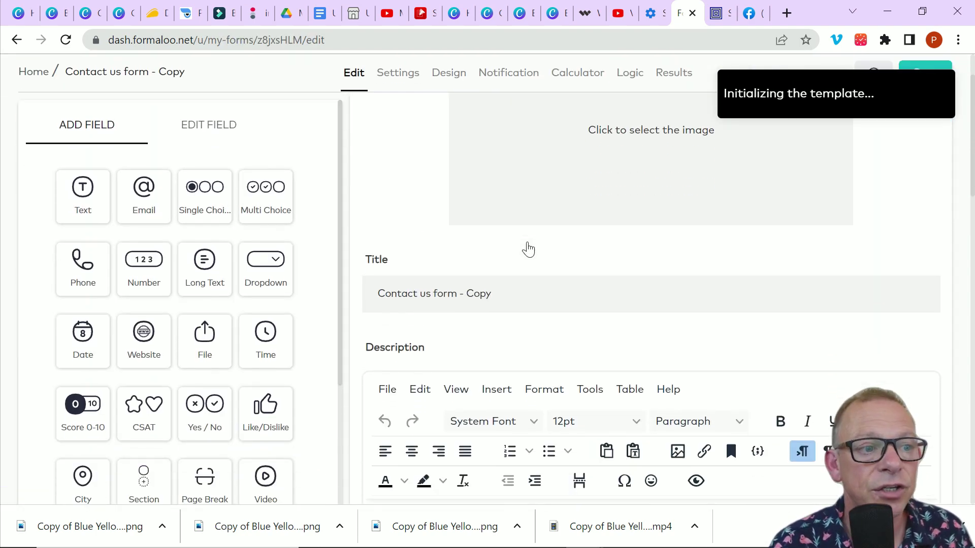
scroll(693, 348, down, 10)
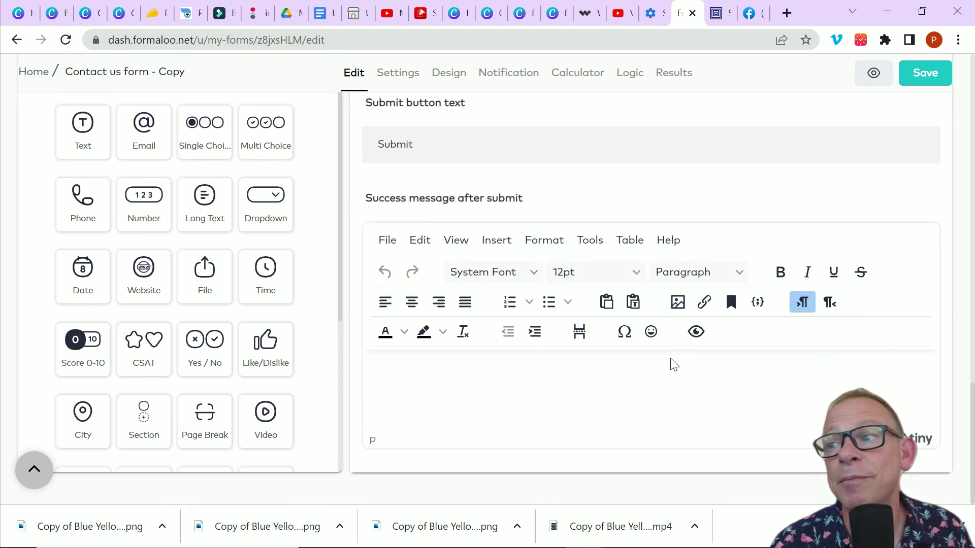
scroll(613, 339, up, 18)
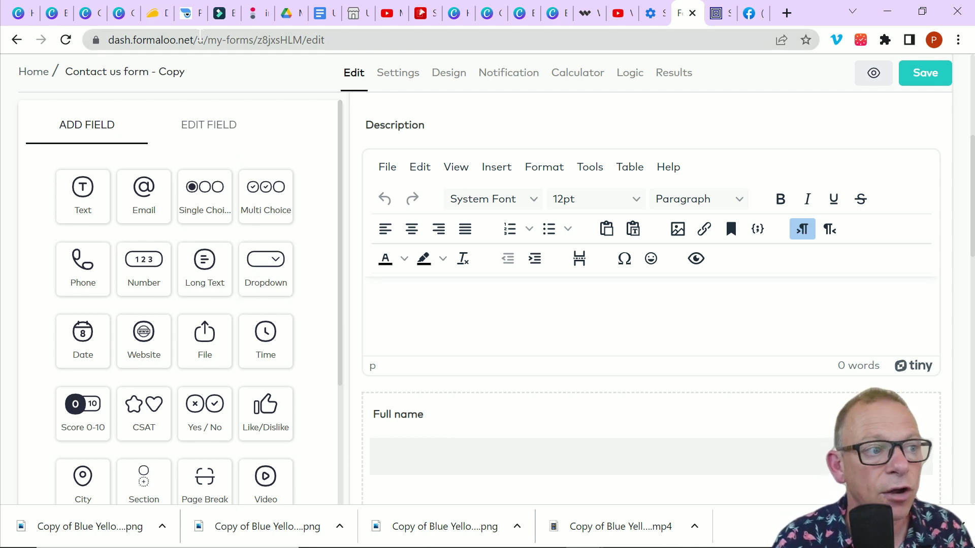
scroll(195, 331, down, 5)
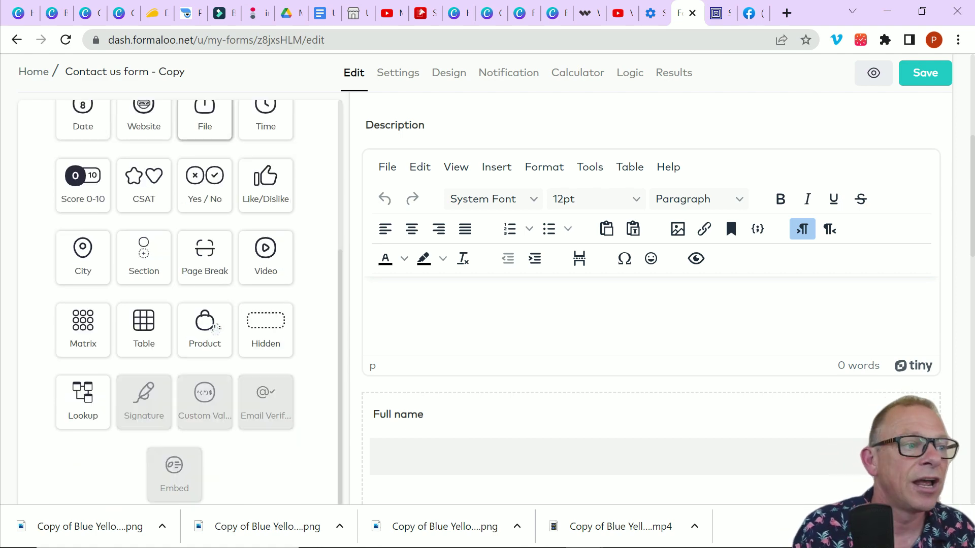
scroll(215, 329, up, 3)
scroll(215, 330, down, 3)
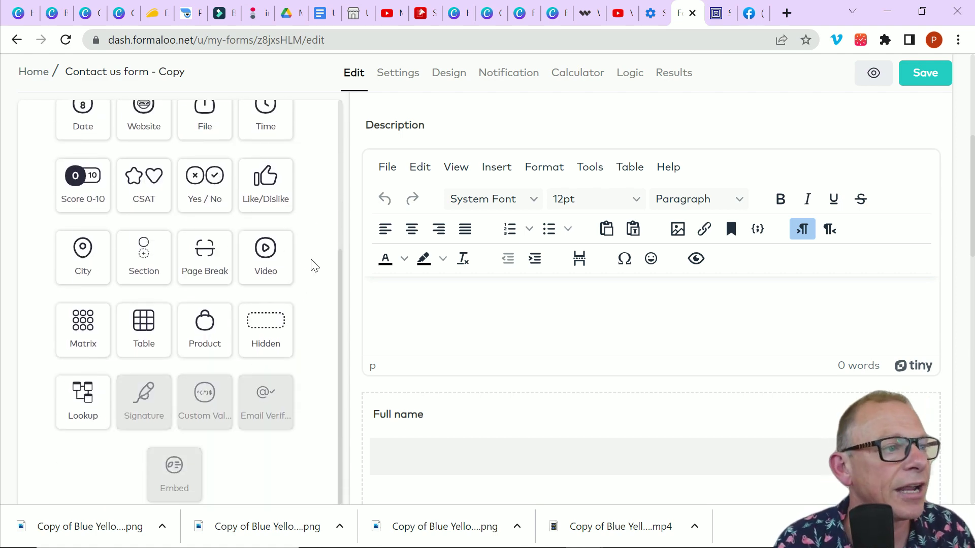
scroll(305, 259, up, 3)
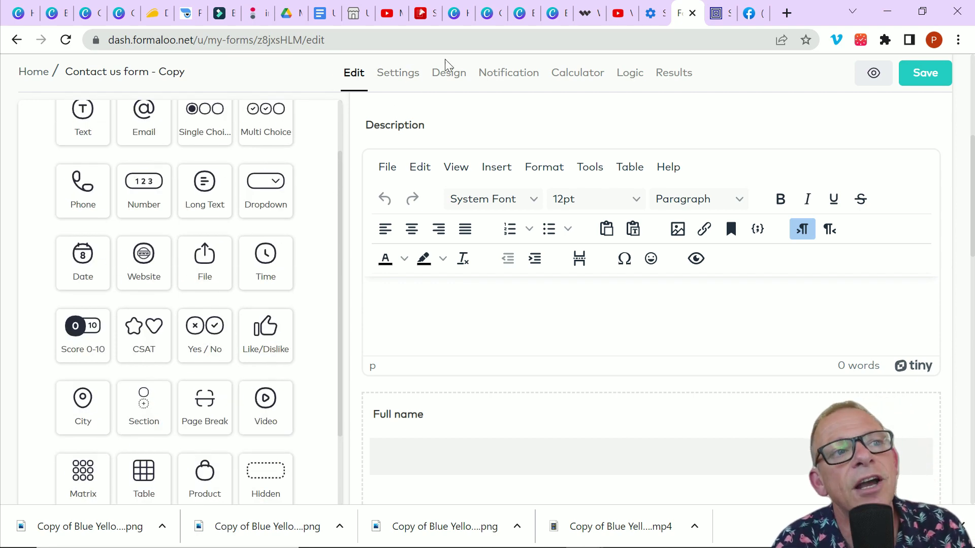
scroll(723, 411, down, 12)
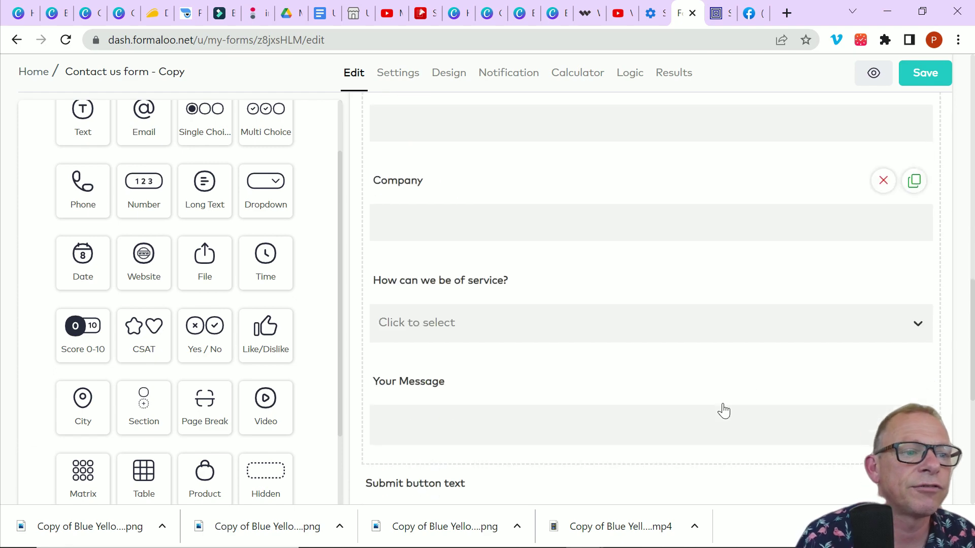
scroll(718, 414, up, 15)
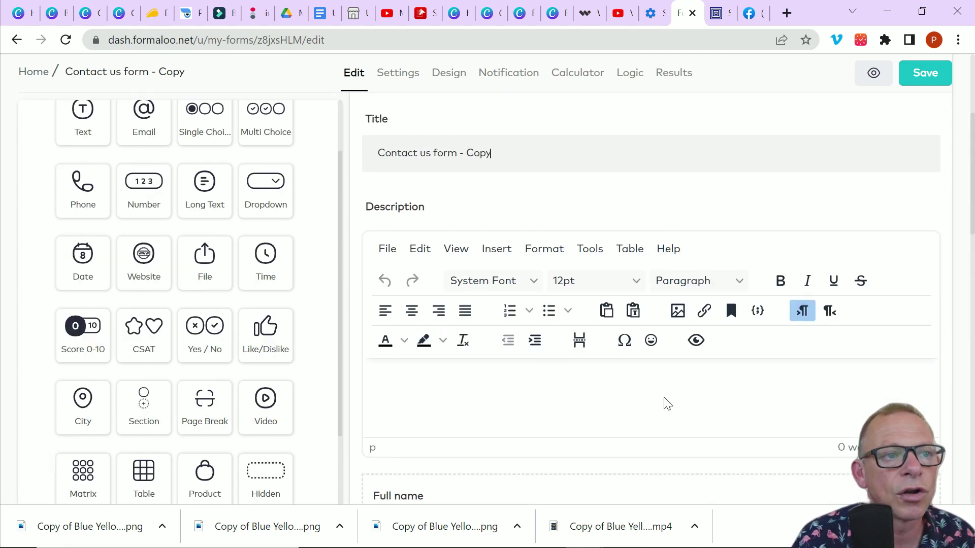
click(447, 119)
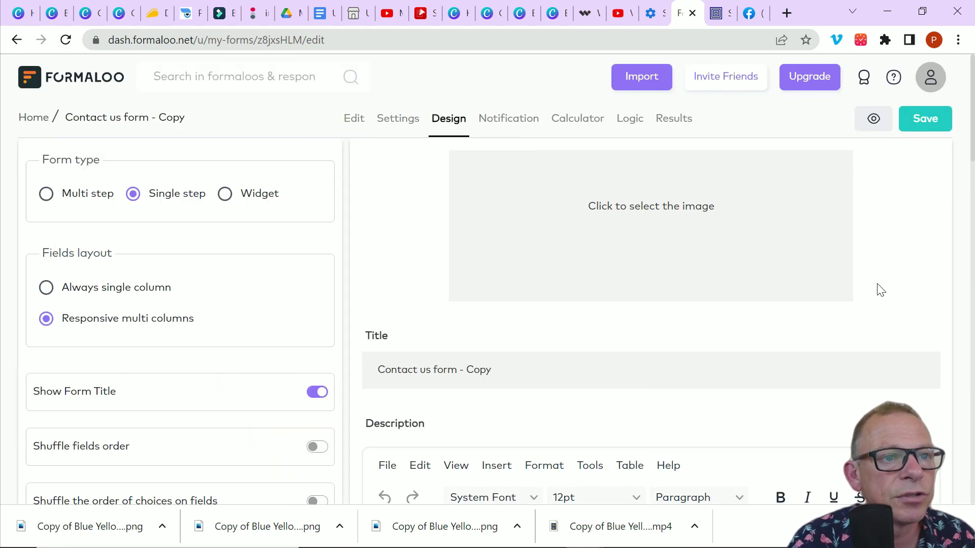
Step: Apply the peach colour theme with orange borders to the form
scroll(47, 376, down, 12)
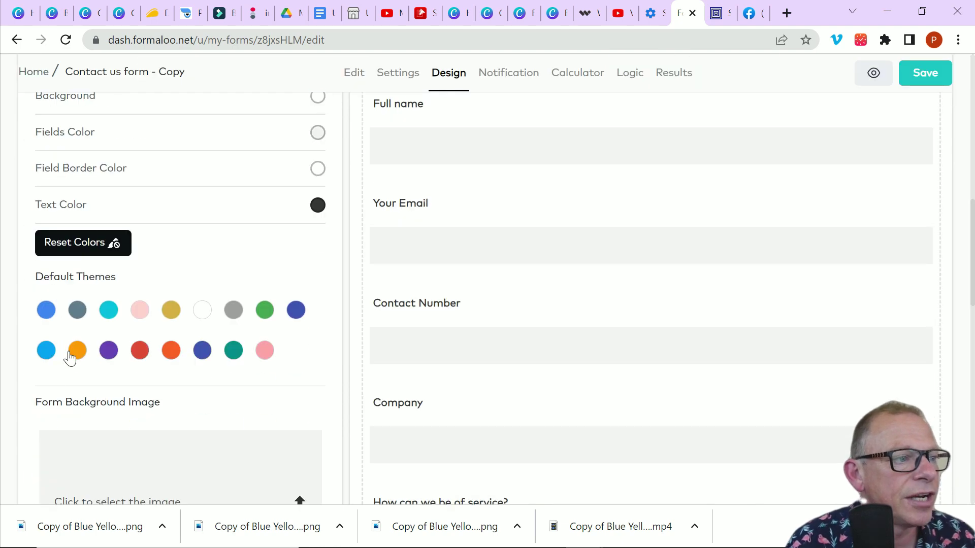
click(109, 317)
click(71, 319)
click(44, 310)
Step: Set the Postly review thumbnail as the form's background image
scroll(264, 422, down, 5)
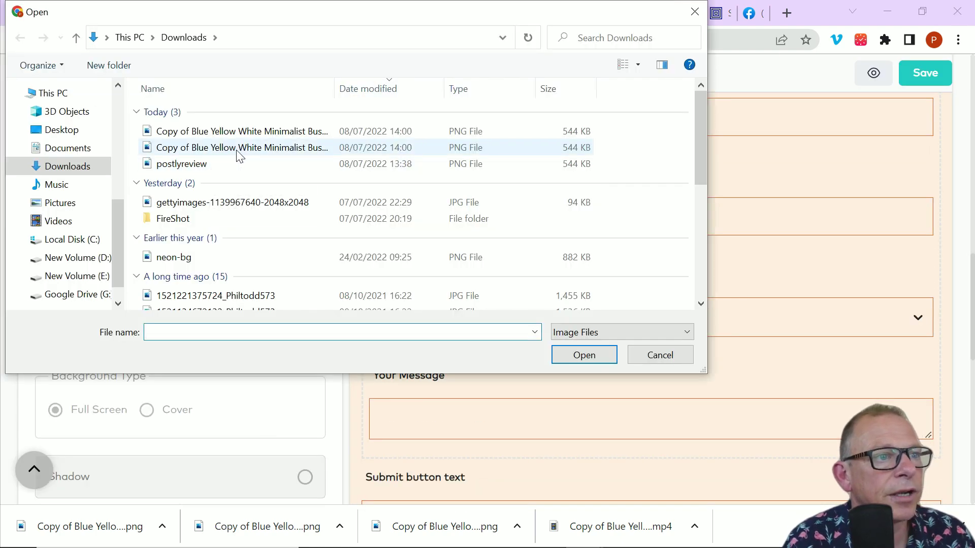
click(239, 148)
click(601, 364)
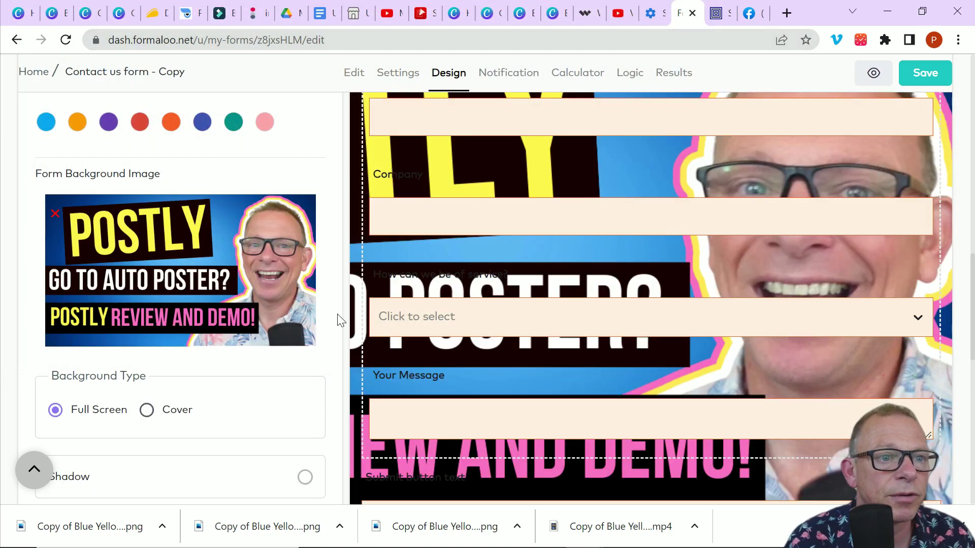
scroll(557, 287, up, 10)
scroll(557, 287, down, 10)
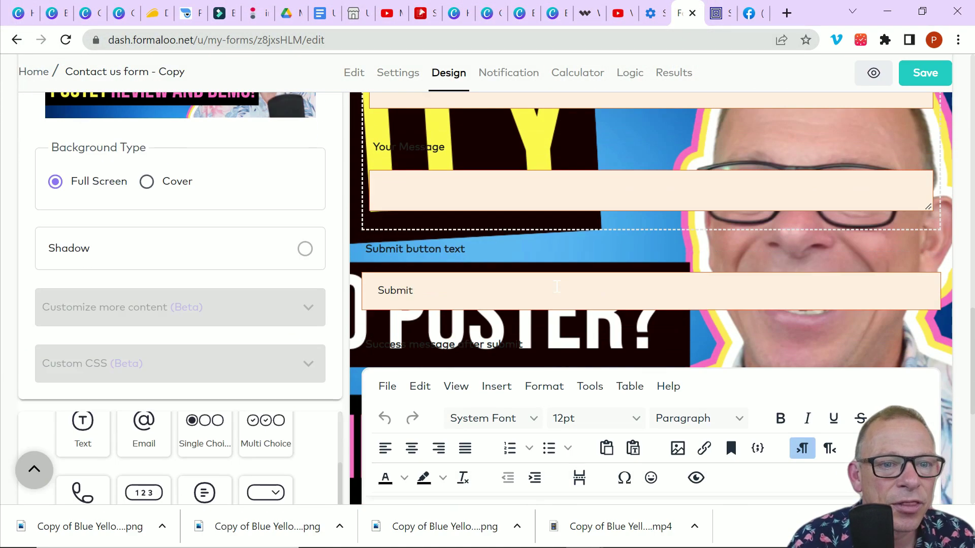
scroll(559, 288, up, 7)
scroll(559, 289, up, 5)
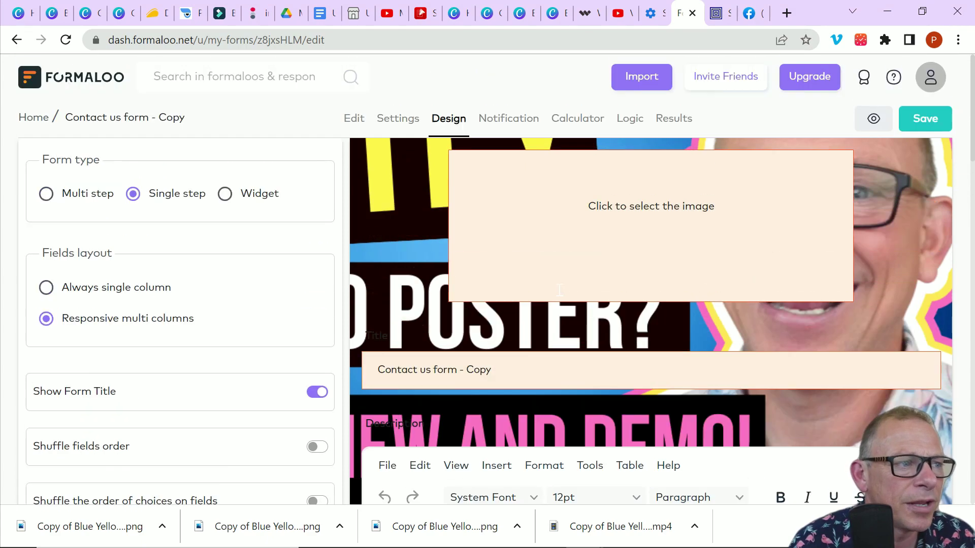
Step: Use the same Postly review thumbnail as the form logo, then open Notification settings
click(675, 229)
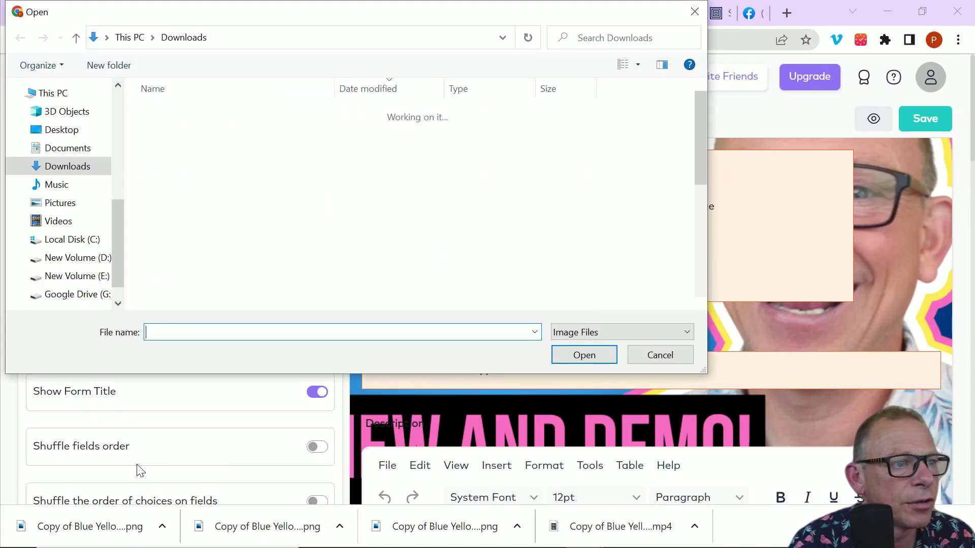
click(213, 133)
click(579, 356)
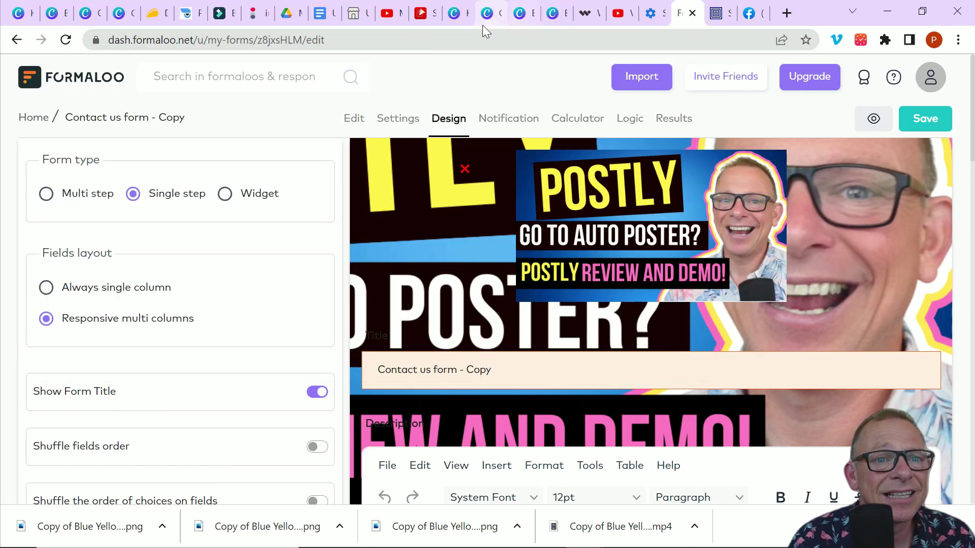
scroll(644, 436, down, 15)
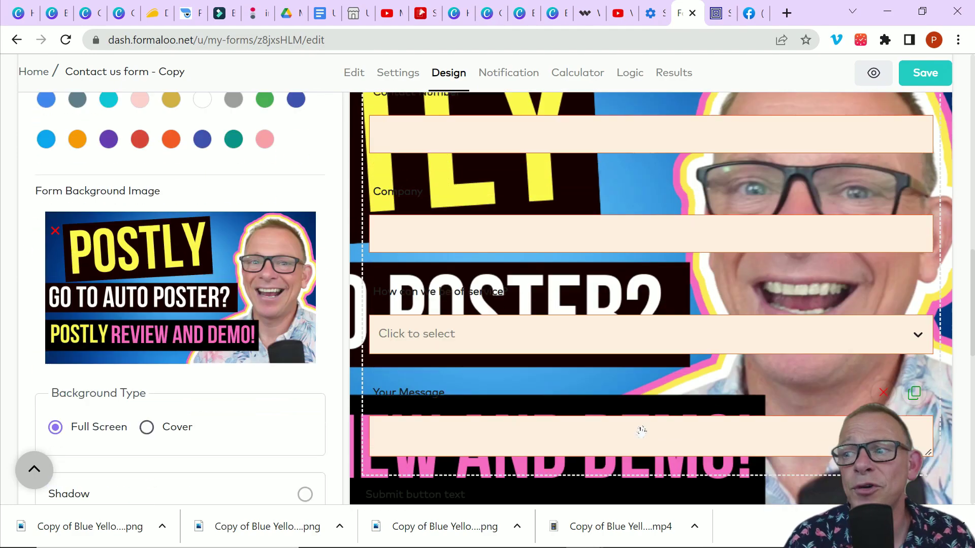
scroll(588, 292, down, 3)
scroll(576, 254, up, 15)
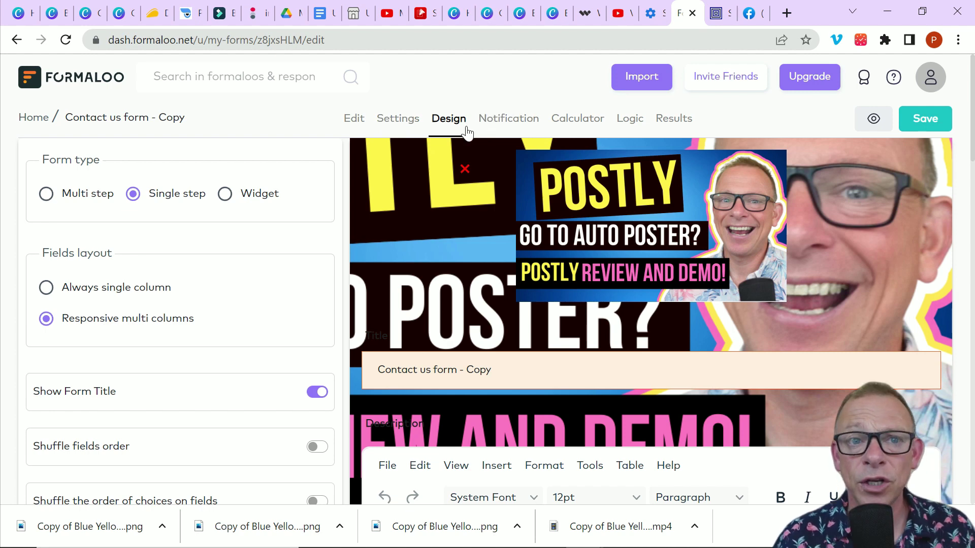
click(508, 120)
Step: Check both email notification options are off, then bring up the Calculator settings
scroll(122, 306, down, 5)
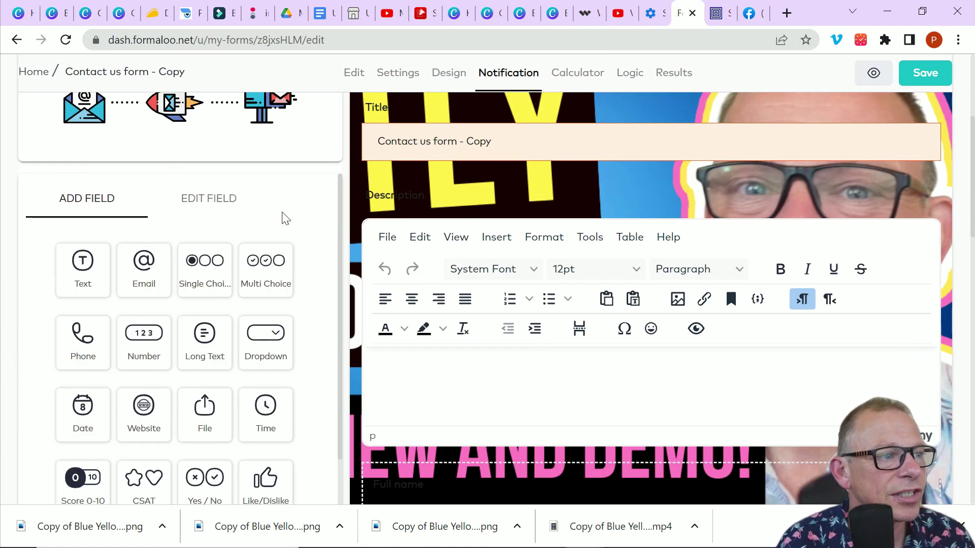
scroll(214, 144, up, 5)
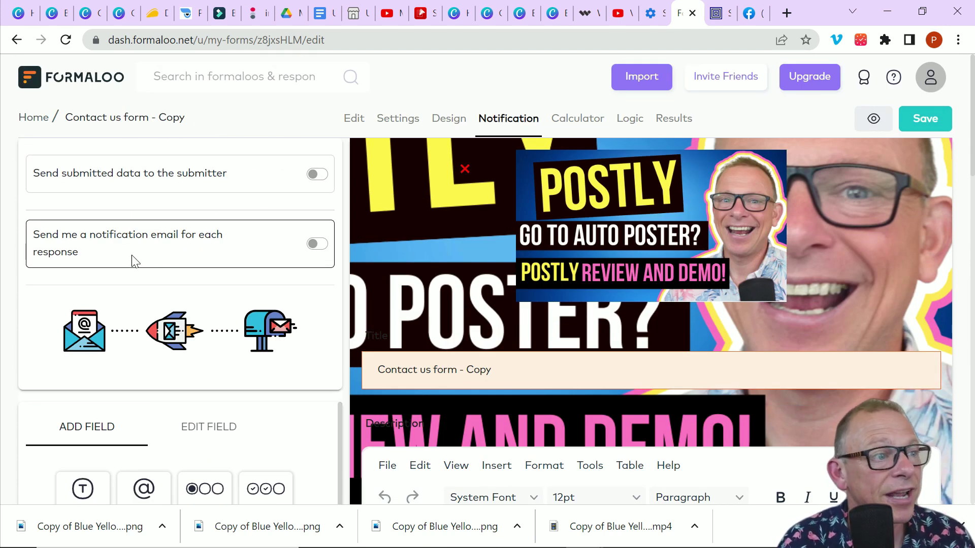
scroll(228, 253, down, 8)
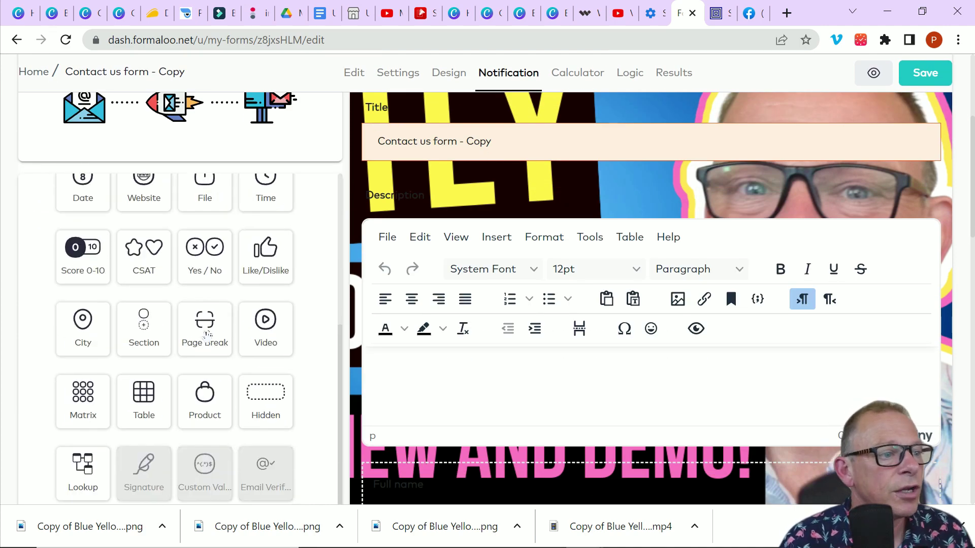
scroll(153, 288, up, 4)
scroll(659, 243, up, 5)
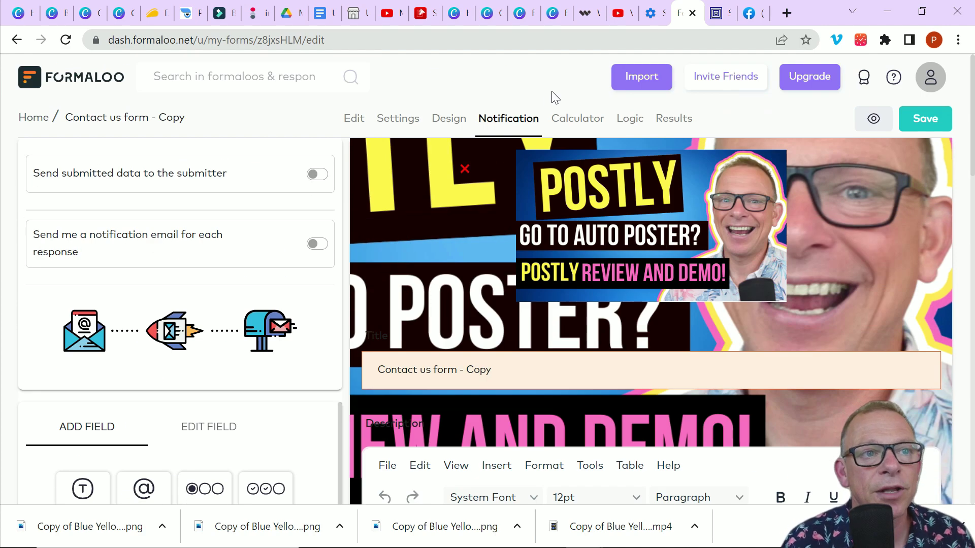
click(579, 120)
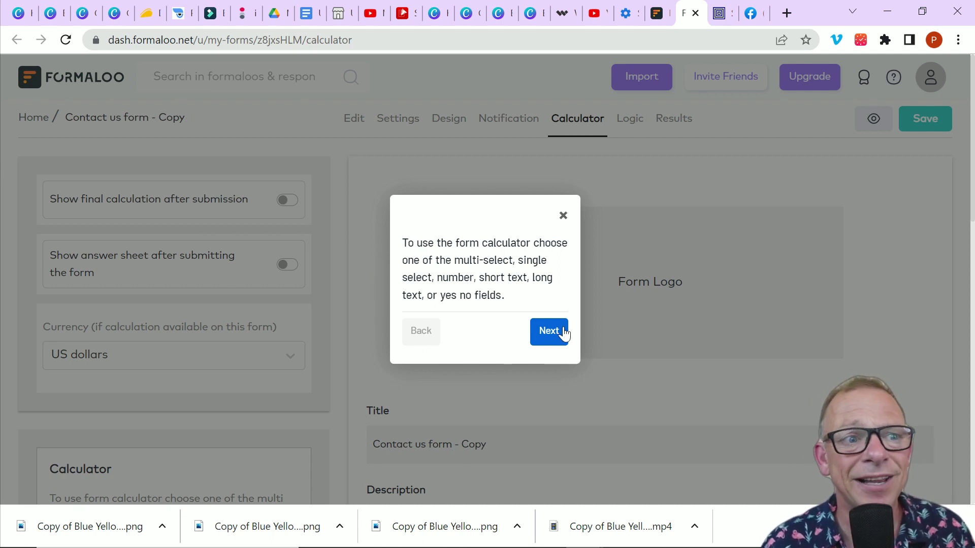
Step: Advance past the calculator tour and show the Logic flowchart of the six fields
click(549, 331)
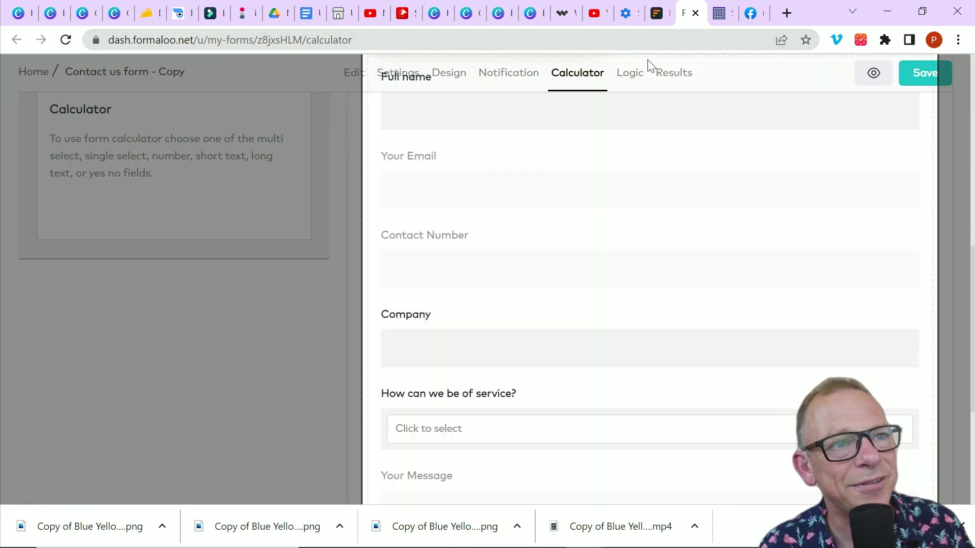
click(629, 74)
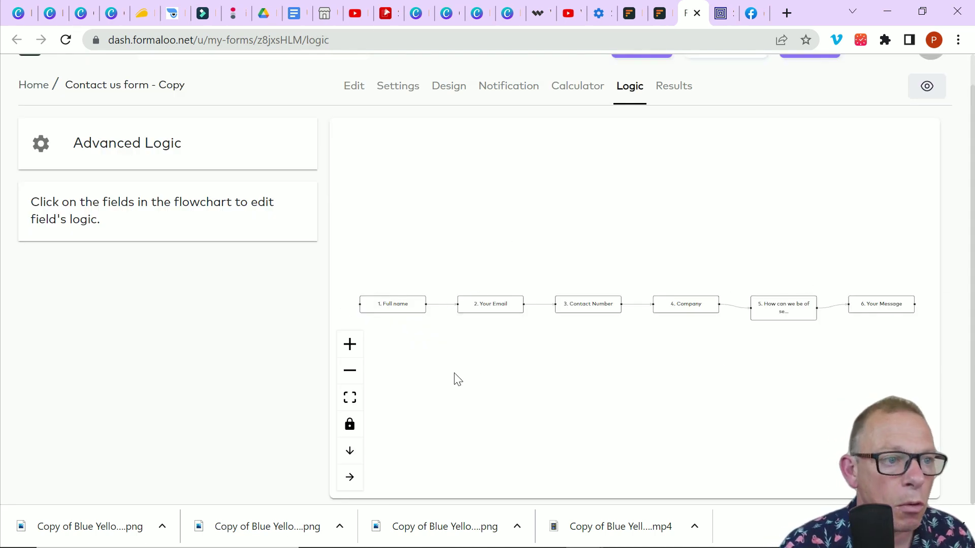
Step: Inspect the logic actions for Full name and Your Email, then go to the Results summary
click(392, 305)
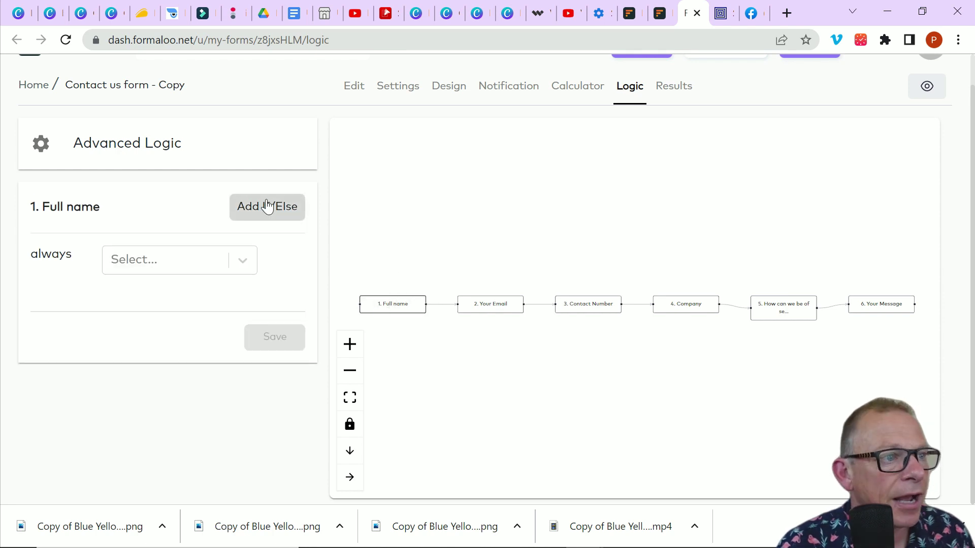
click(231, 258)
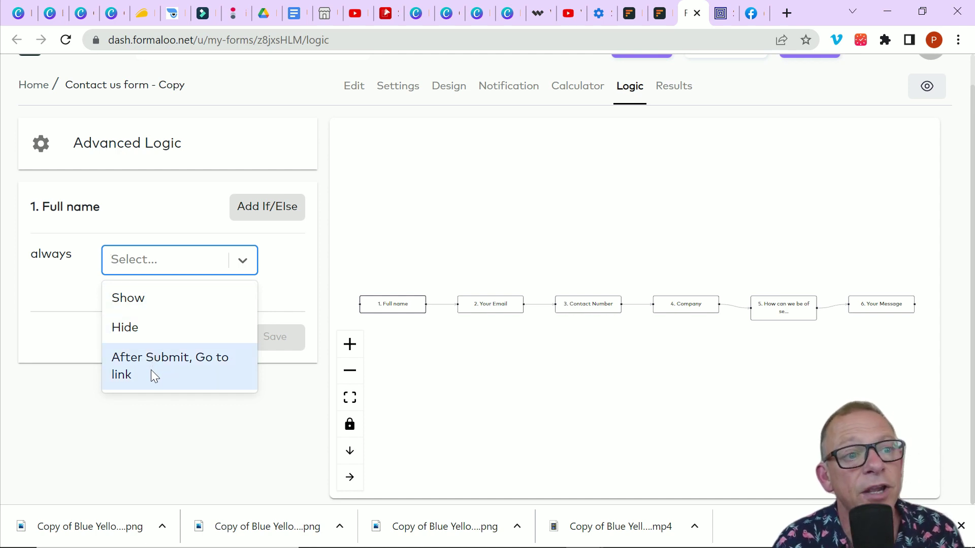
click(663, 366)
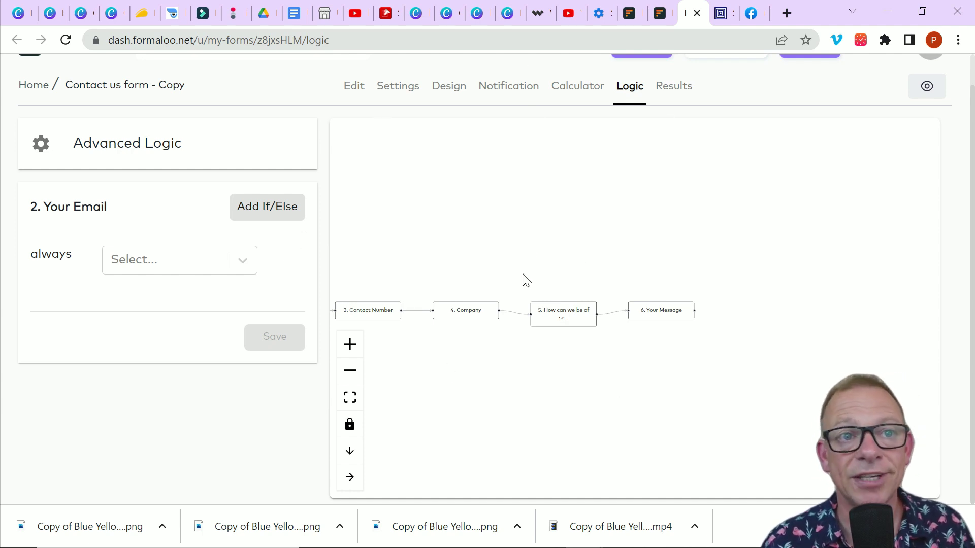
drag(709, 303, 662, 313)
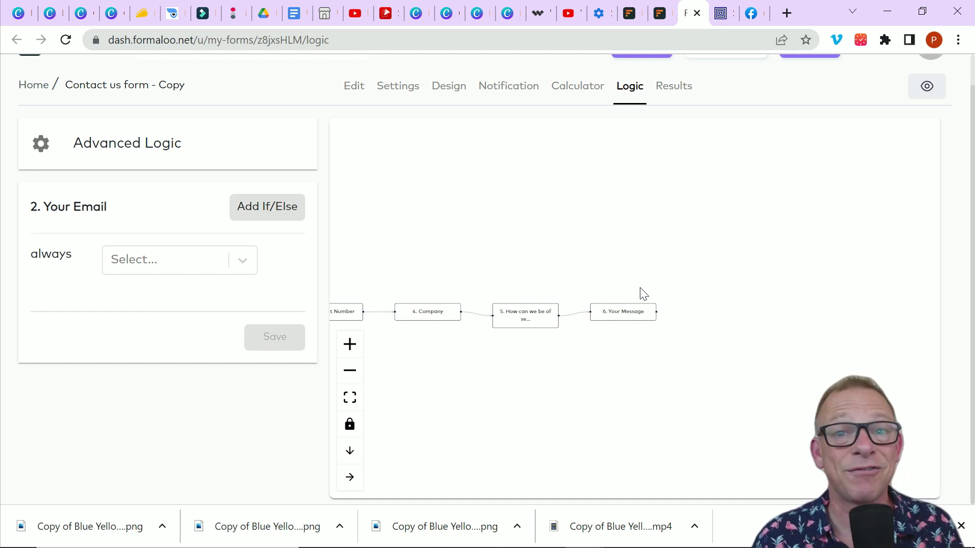
click(678, 90)
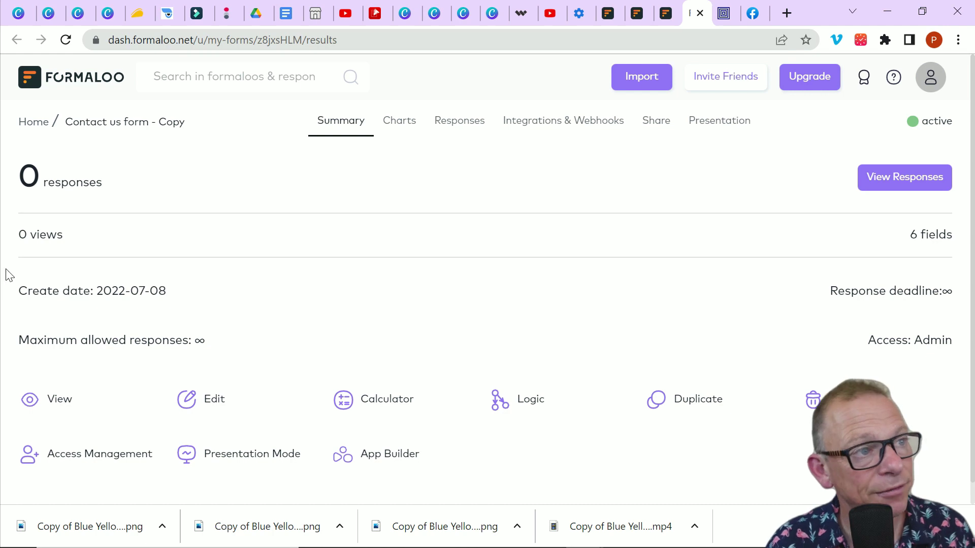
Step: Look over the Summary and Charts, then show the empty Responses table with 0 records
scroll(464, 259, down, 1)
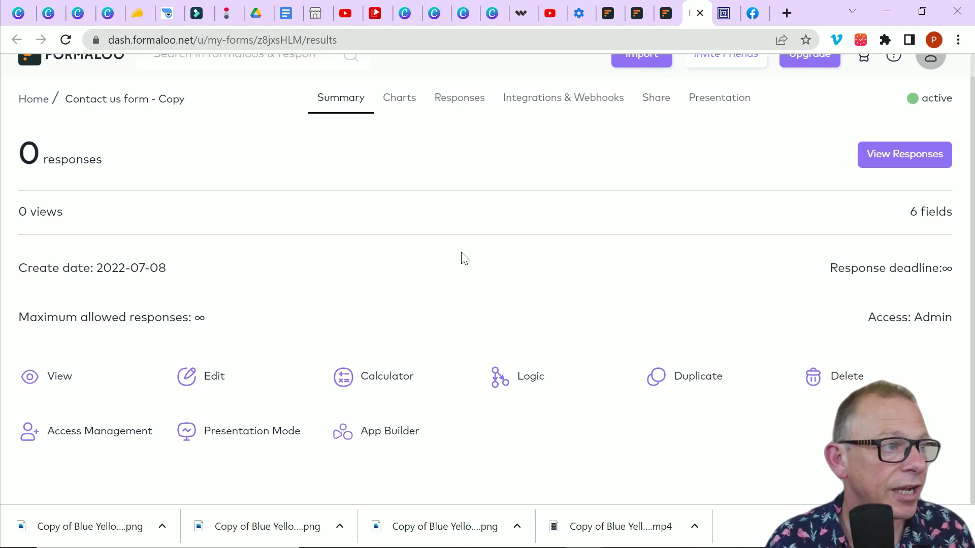
scroll(463, 259, up, 1)
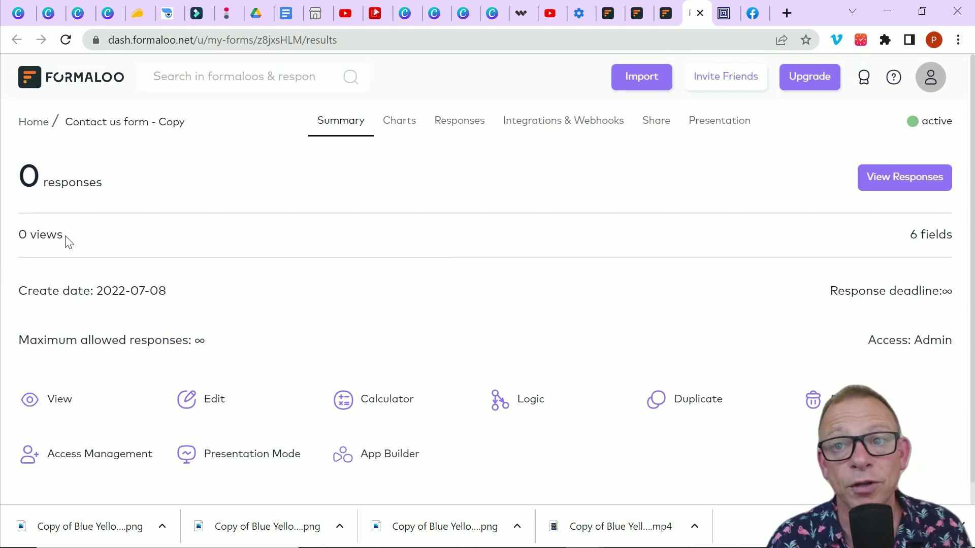
scroll(58, 380, down, 1)
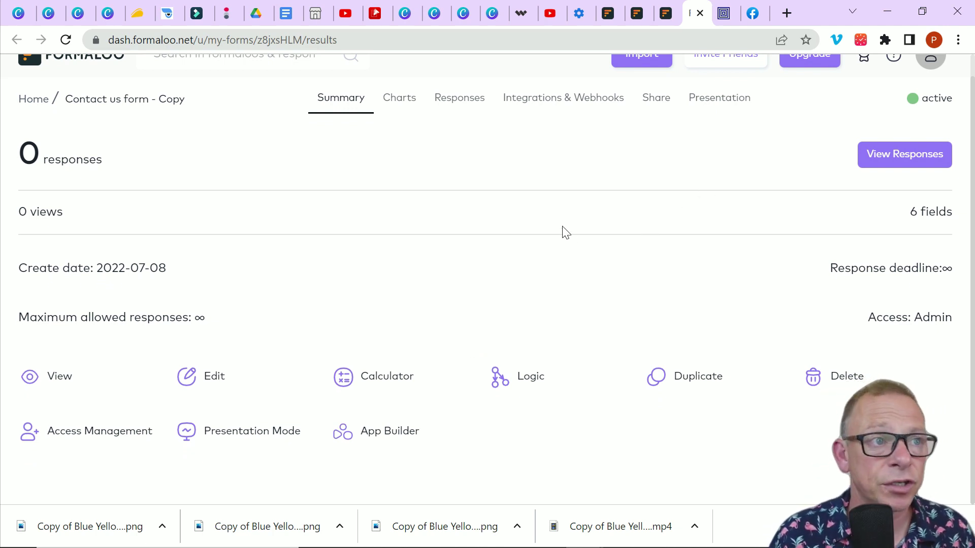
scroll(566, 233, up, 1)
click(399, 122)
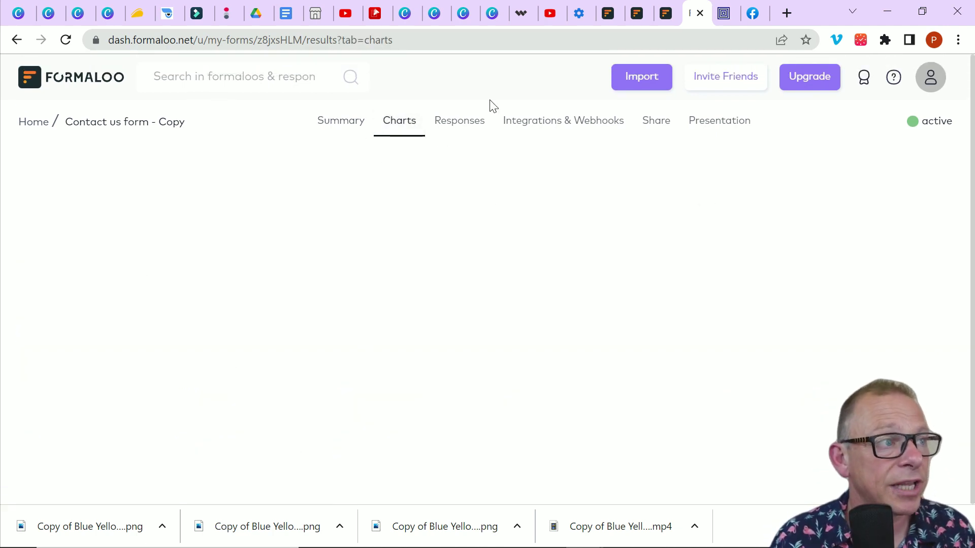
click(445, 127)
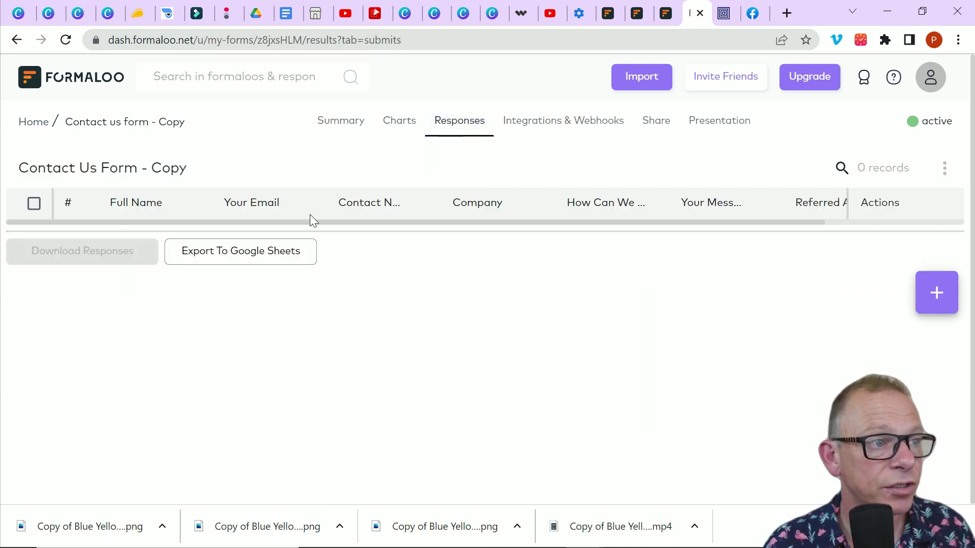